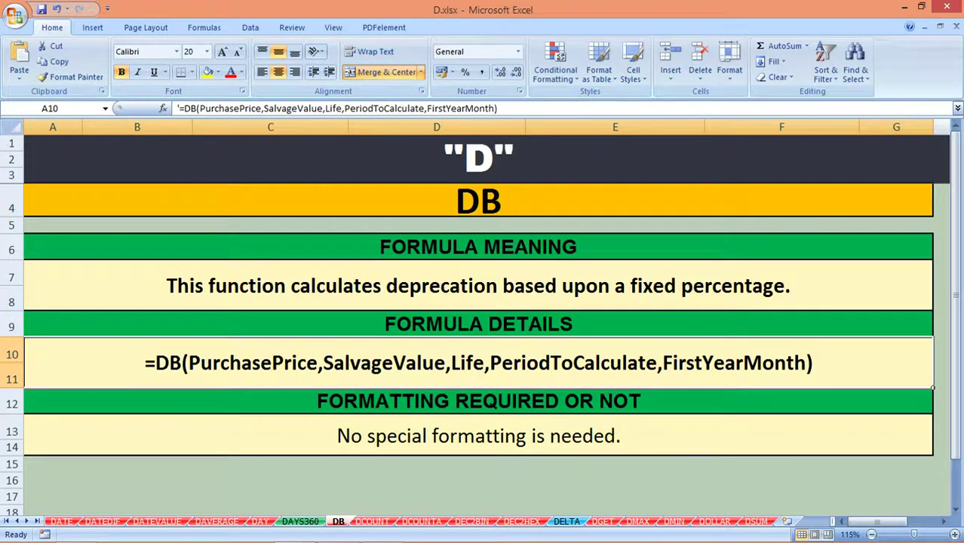
Make the "No special formatting is needed." note on the DB sheet bold
left_click(478, 435)
key("ctrl+b")
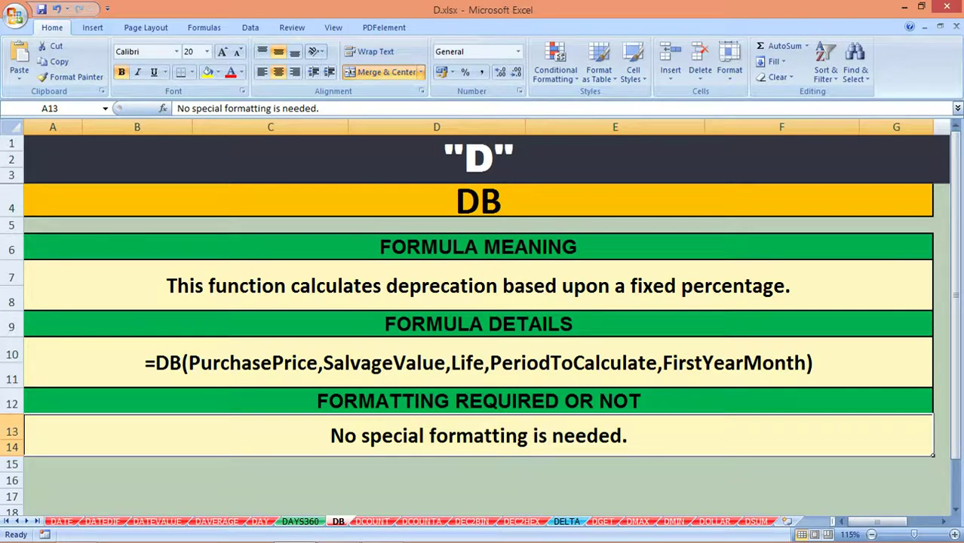
key("ctrl+Home")
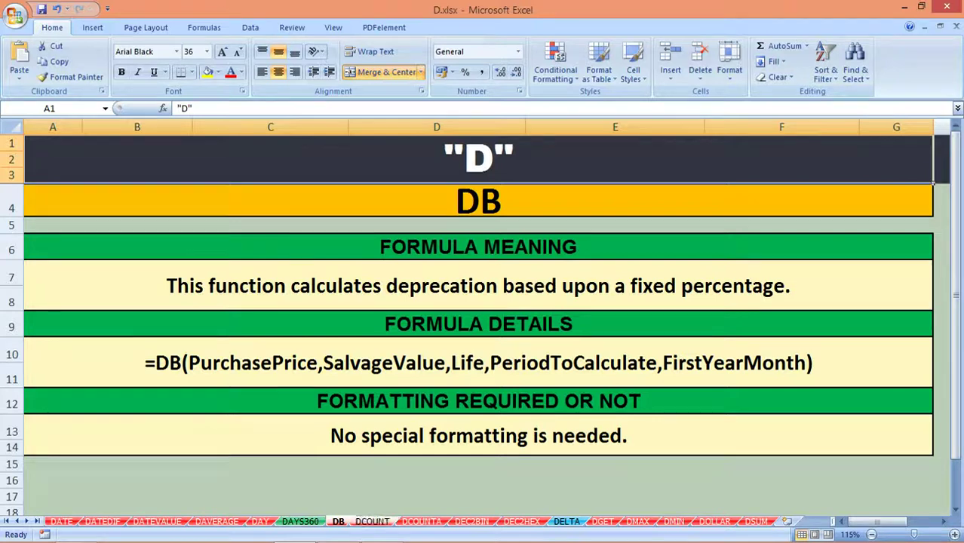
On the DCOUNT sheet, make the formula meaning, the formula syntax and the formatting note bold
key("ctrl+Page_Down")
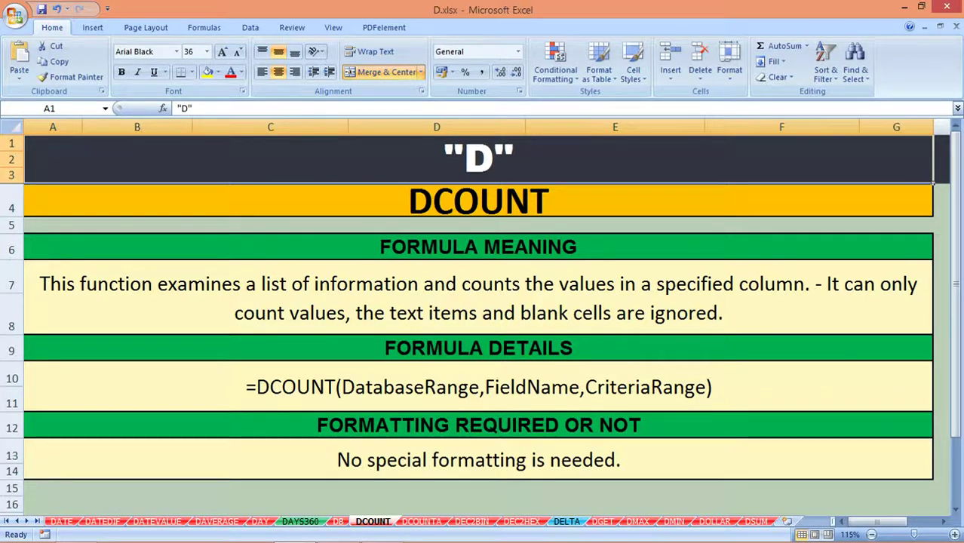
left_click(479, 298)
key("ctrl+b")
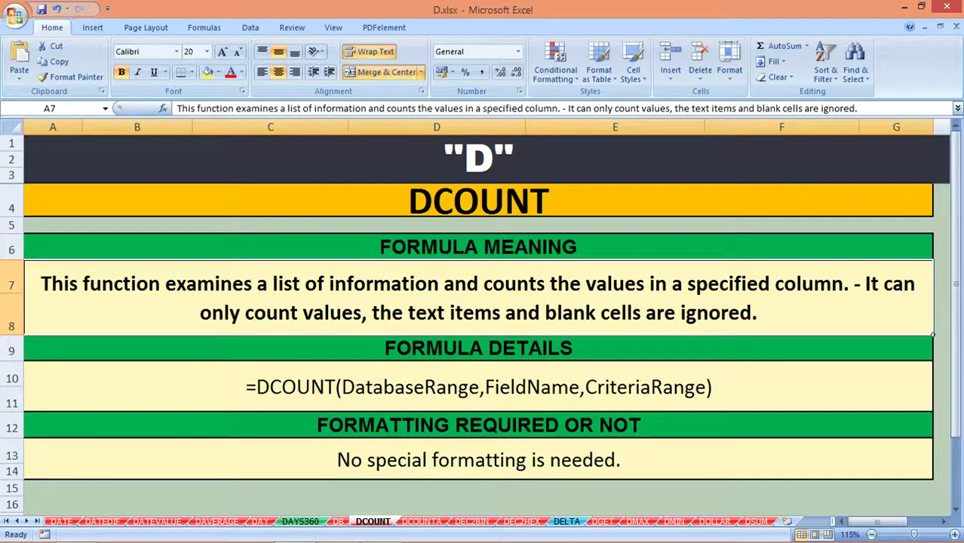
left_click(478, 387)
key("ctrl+b")
left_click(478, 460)
key("ctrl+b")
left_click(478, 158)
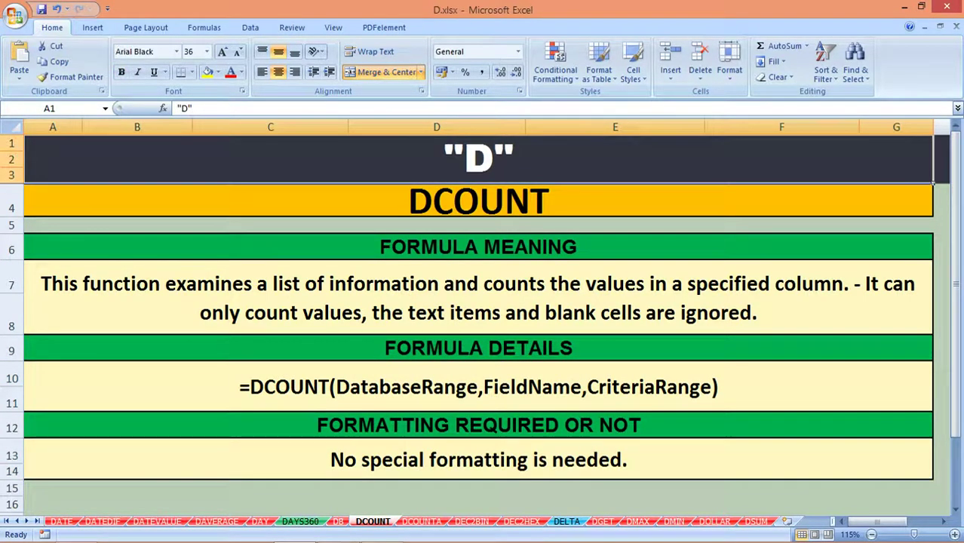
left_click(478, 200)
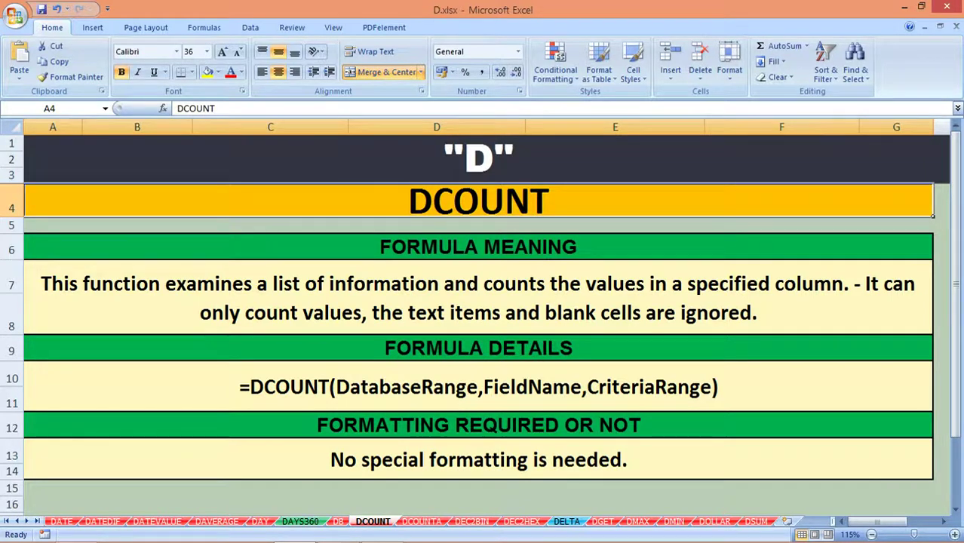
left_click(478, 246)
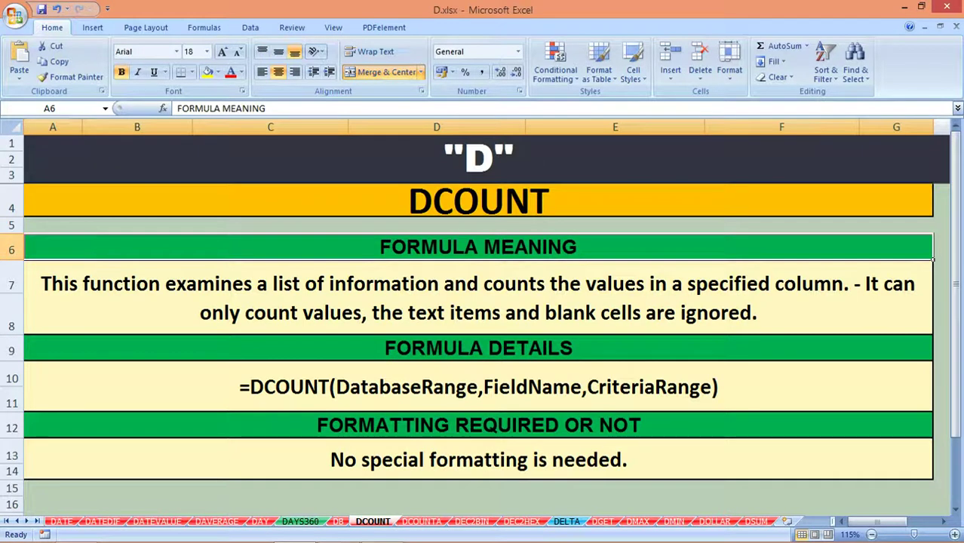
left_click(478, 348)
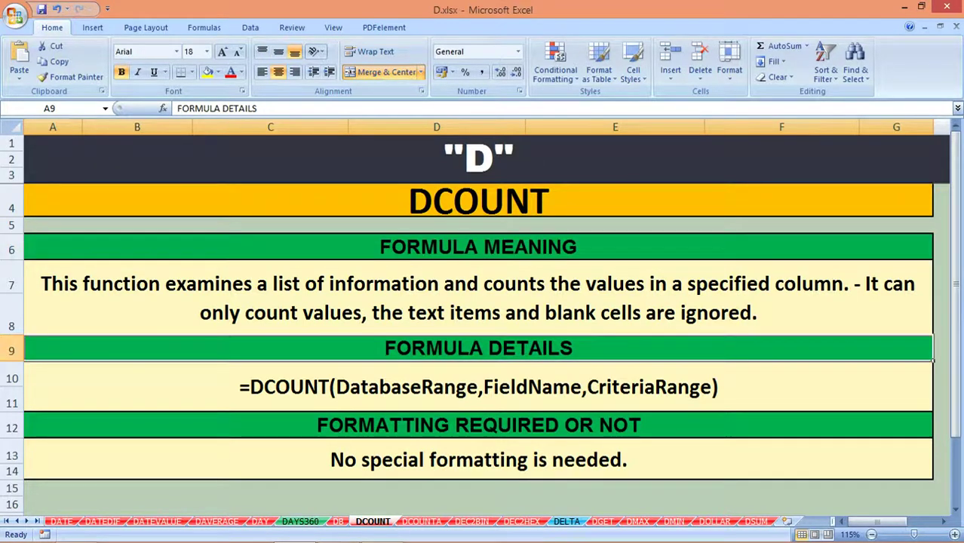
left_click(478, 424)
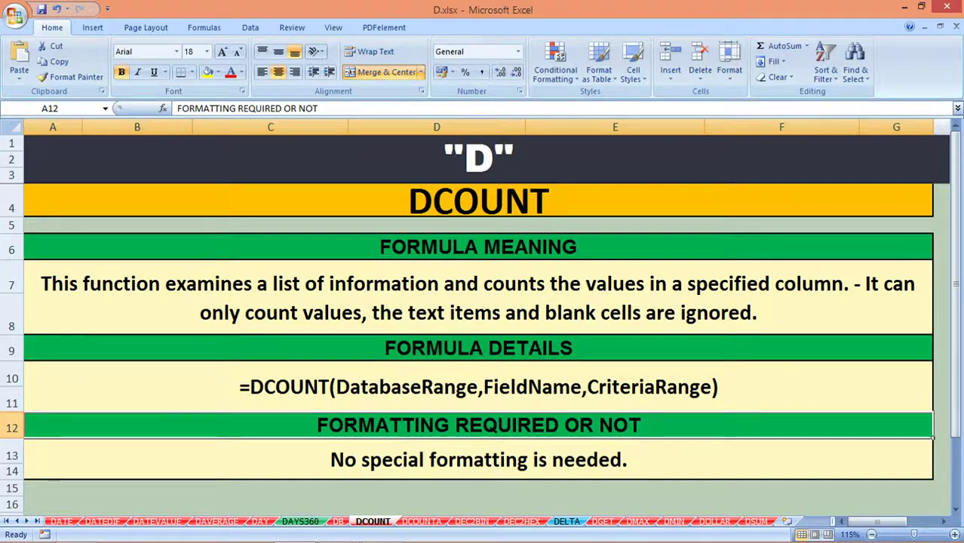
left_click(478, 158)
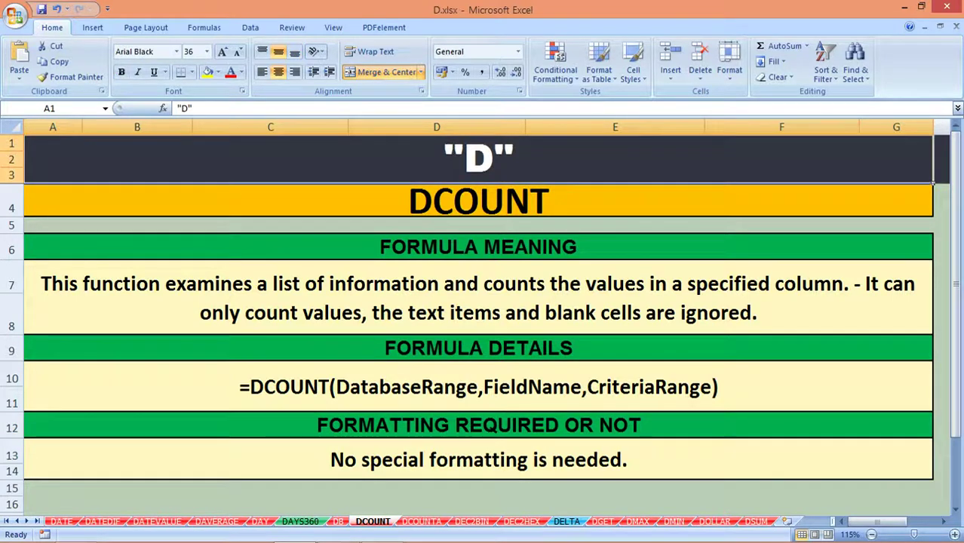
On the DCOUNTA sheet, make the formula meaning text bold and increase the height of row 7
key("ctrl+Page_Down")
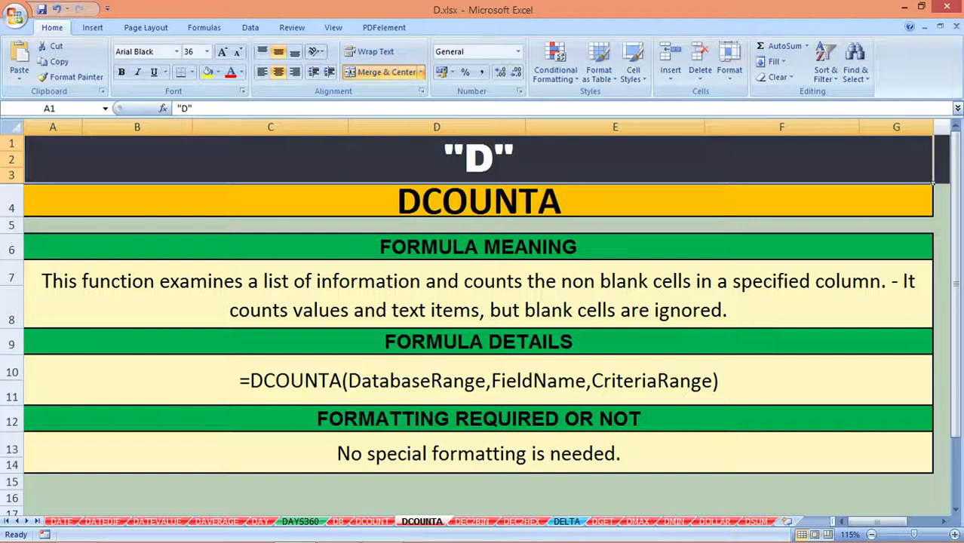
left_click(478, 201)
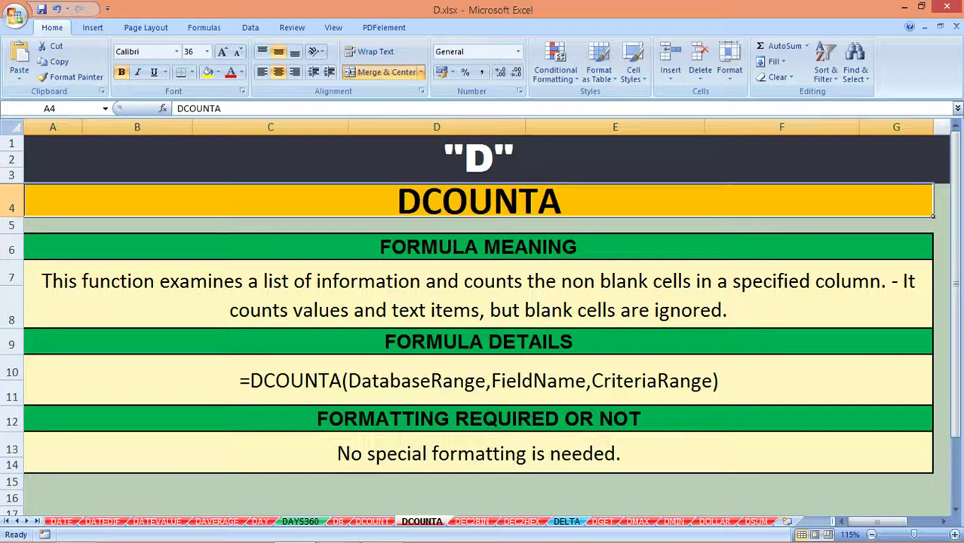
left_click(113, 287)
left_click(121, 71)
left_click_drag(11, 286, 11, 299)
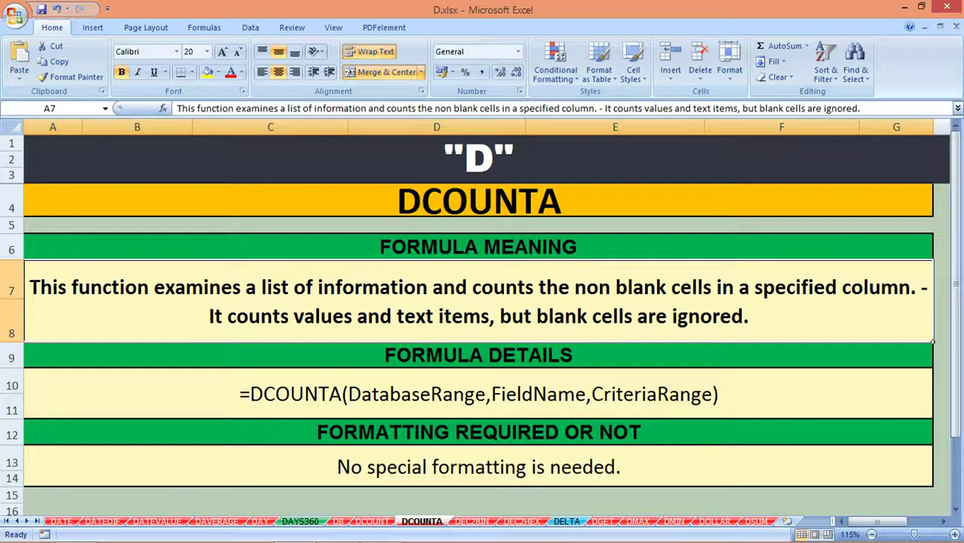
Make the DCOUNTA formula syntax and the formatting note beneath it bold
left_click(478, 394)
key("ctrl+b")
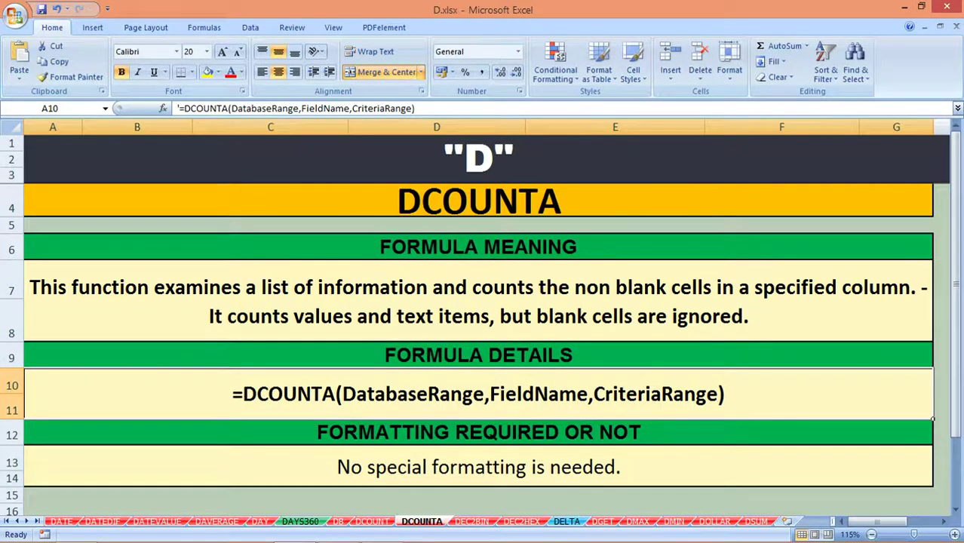
left_click(478, 466)
key("ctrl+b")
left_click(478, 158)
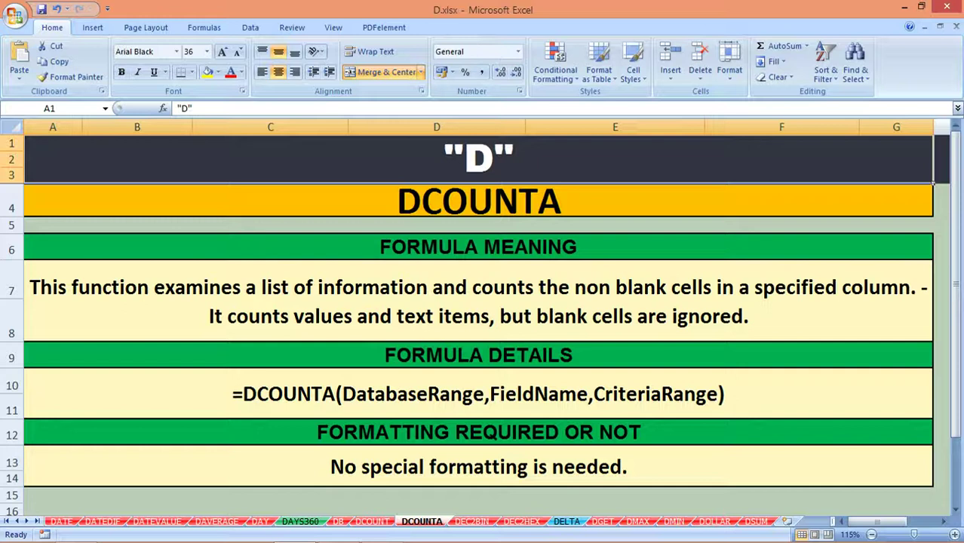
left_click(478, 201)
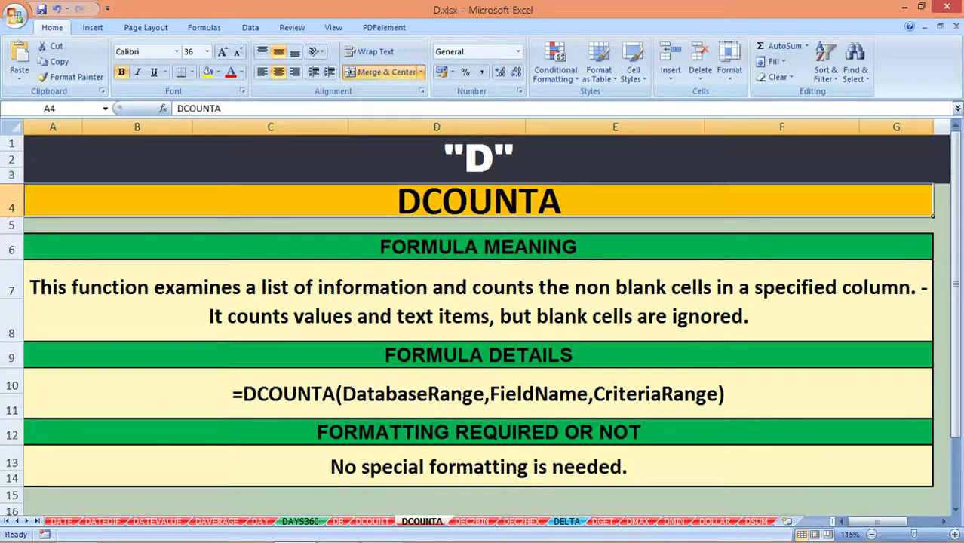
left_click(478, 246)
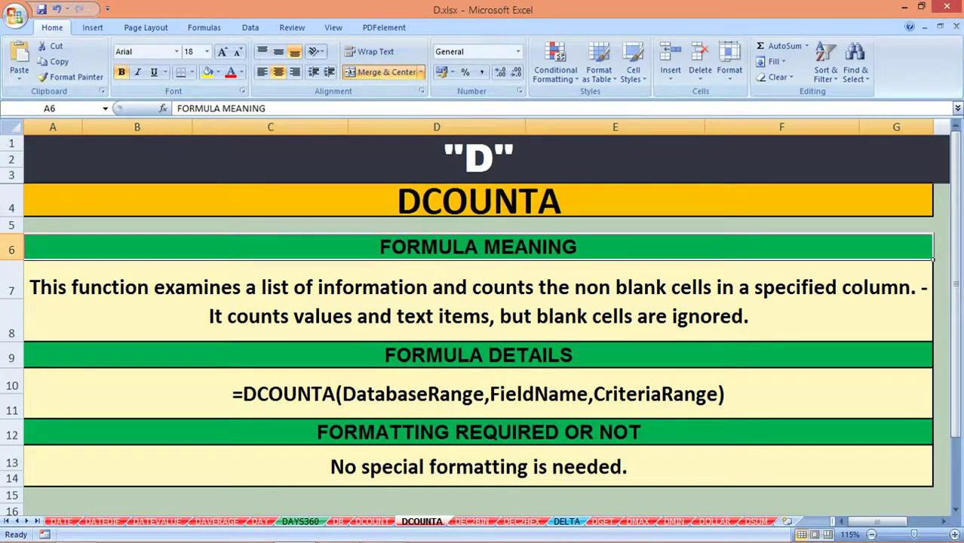
left_click(478, 355)
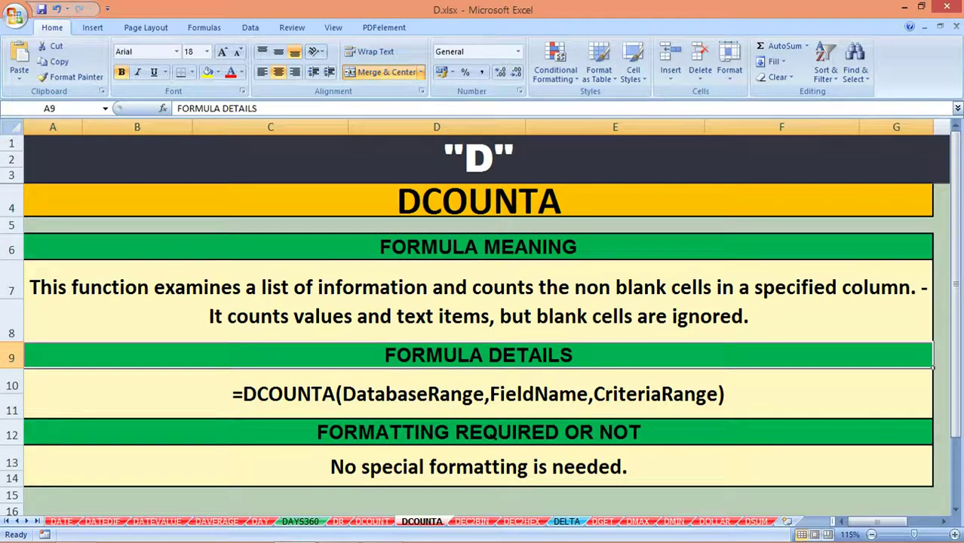
left_click(478, 432)
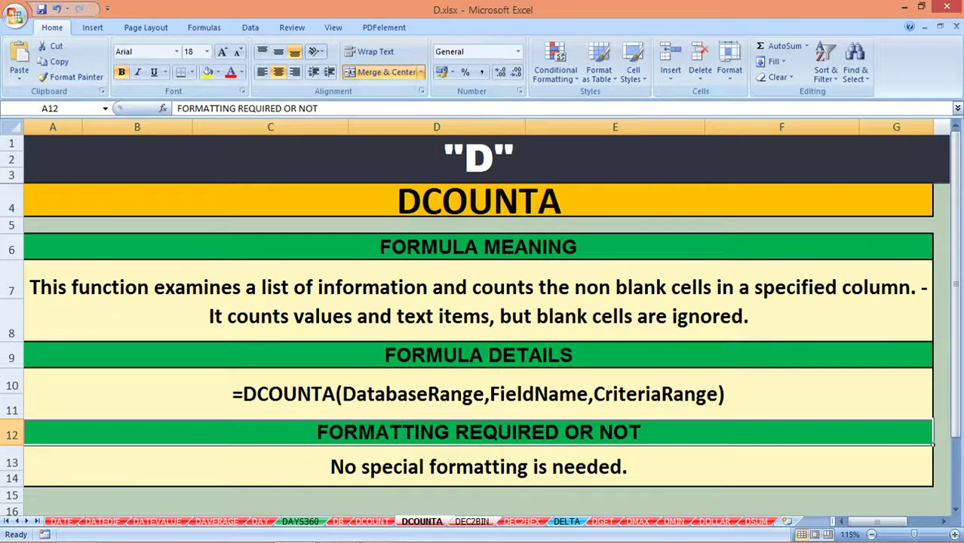
On the DEC2BIN sheet, make the formula meaning, the formula syntax and the formatting note bold
key("ctrl+Page_Down")
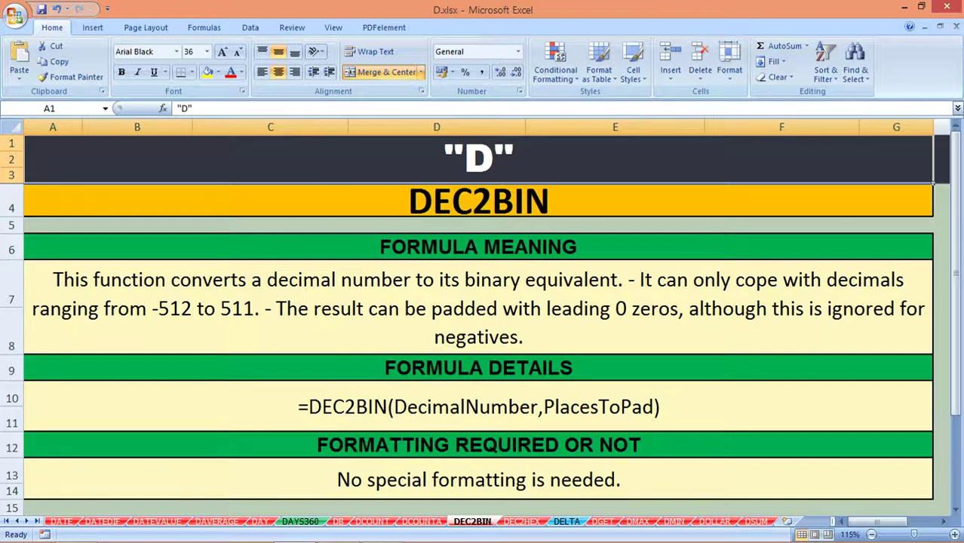
left_click(478, 308)
key("ctrl+b")
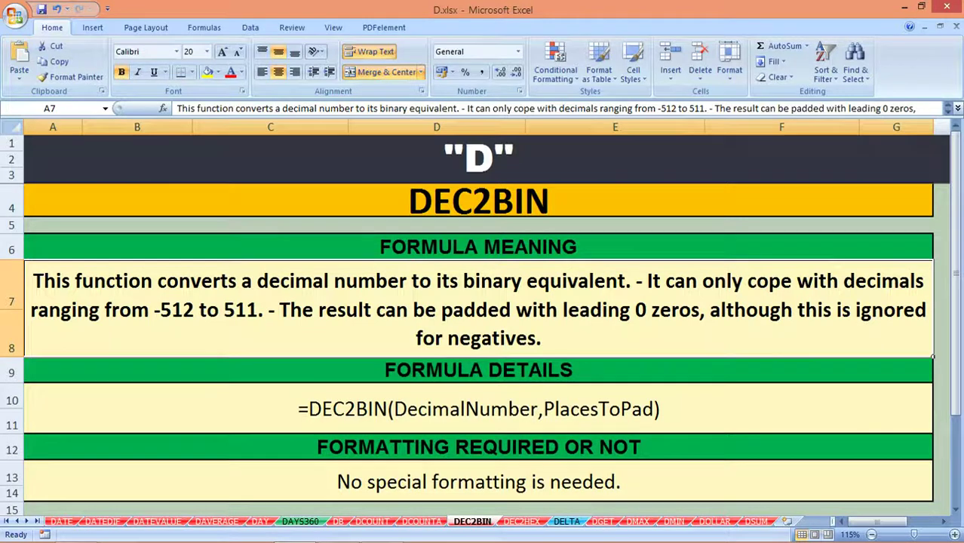
left_click(478, 415)
key("ctrl+b")
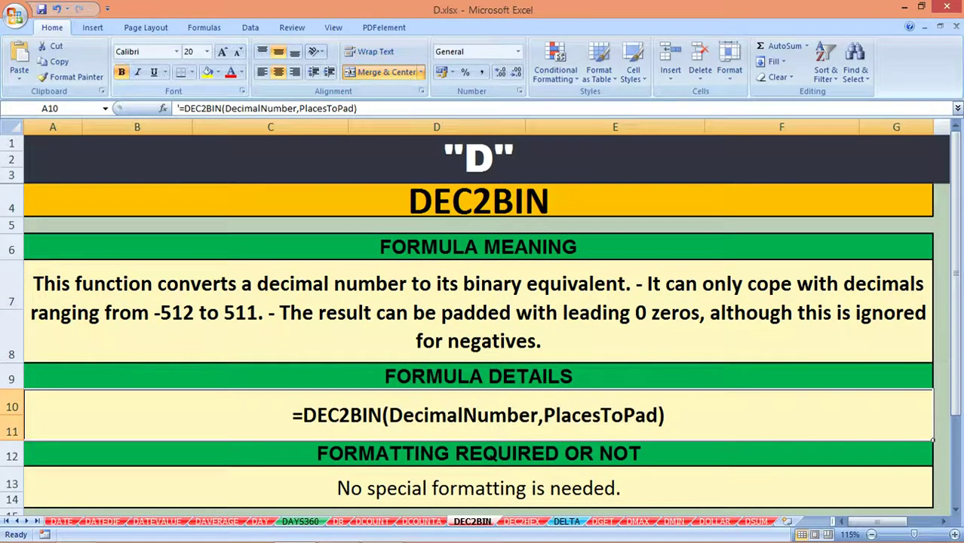
left_click(478, 488)
key("ctrl+b")
left_click(478, 159)
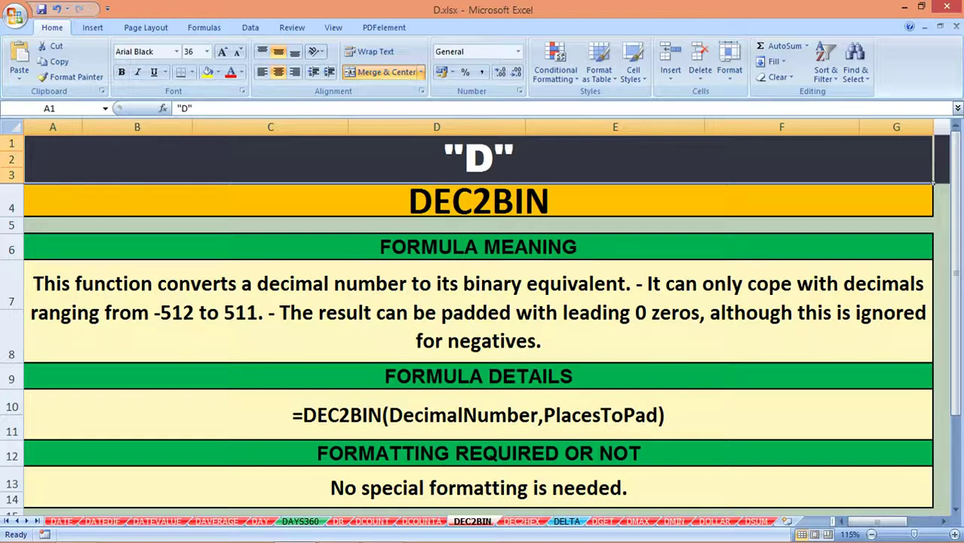
left_click(478, 202)
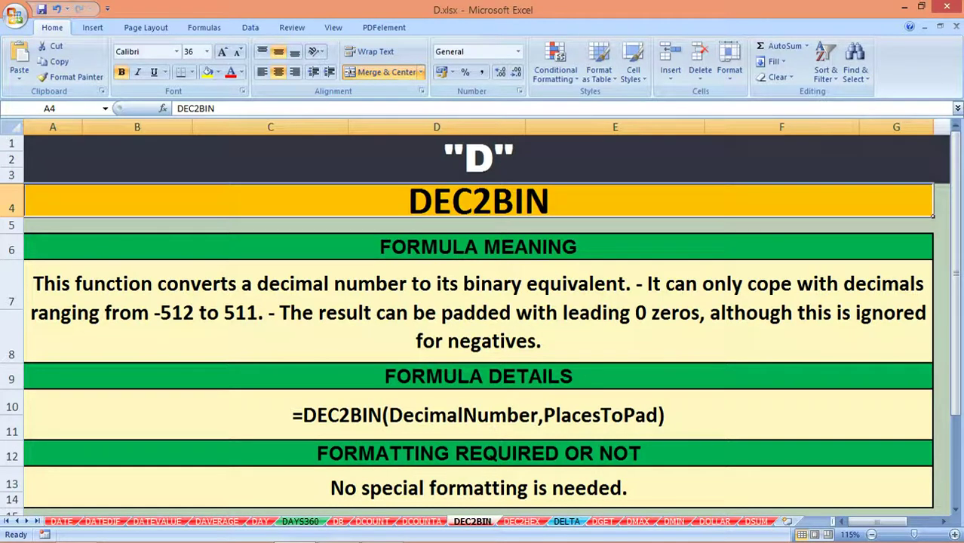
left_click(478, 246)
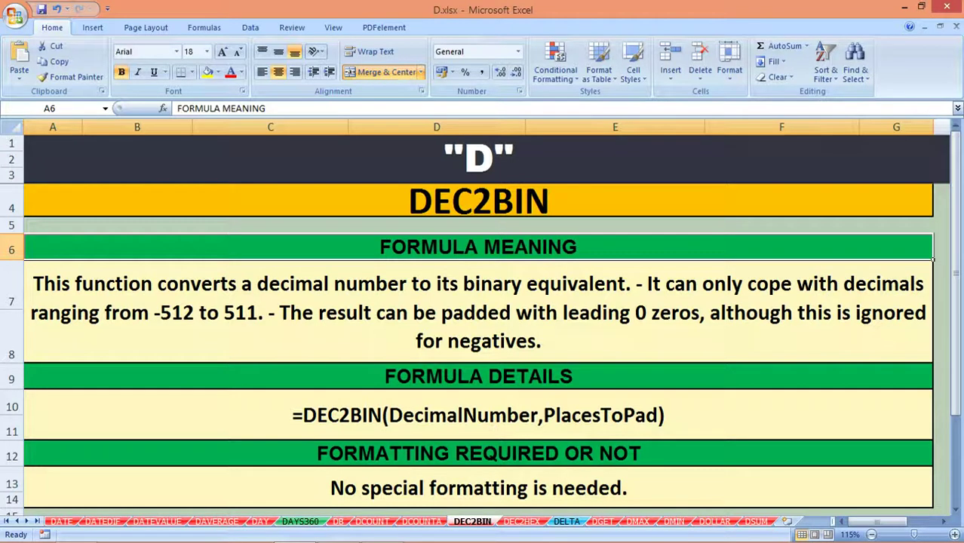
left_click(478, 376)
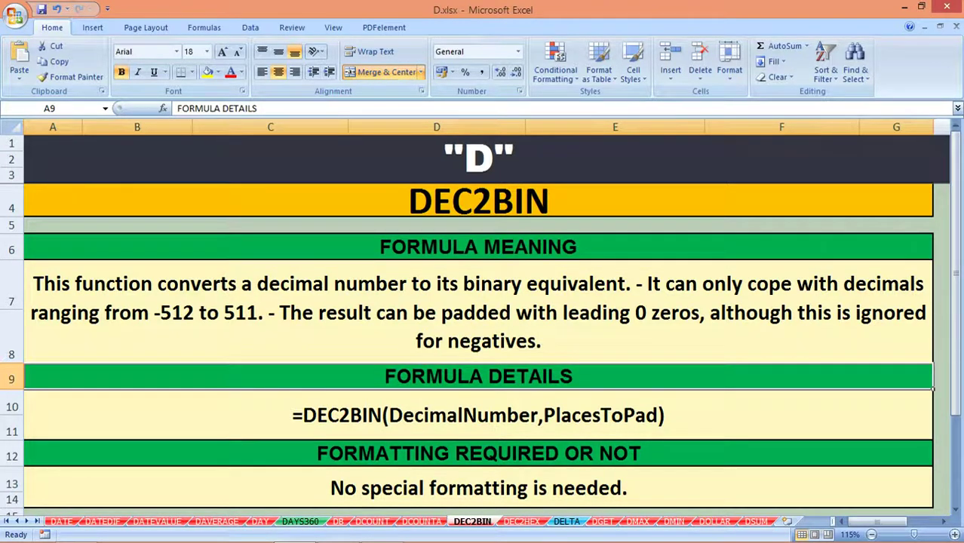
left_click(478, 453)
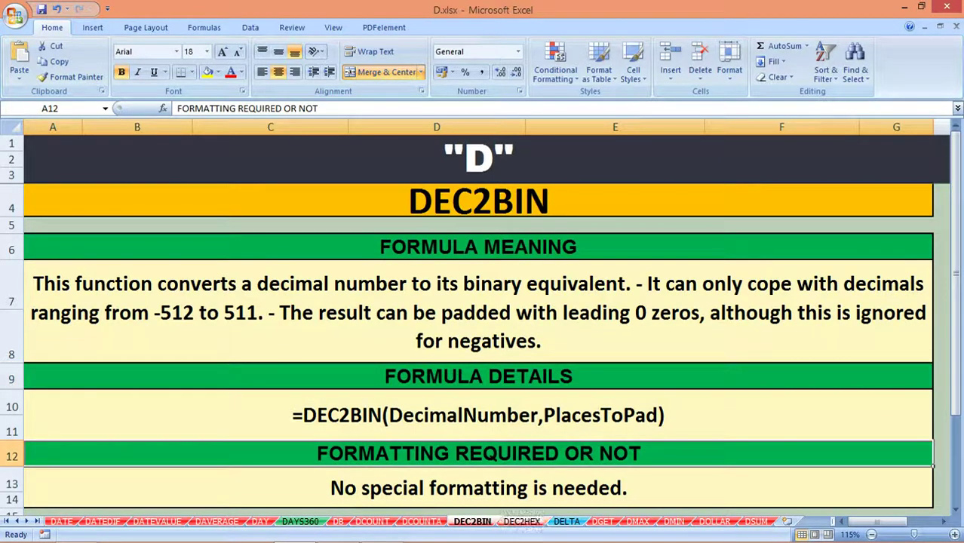
On the DEC2HEX sheet, make the formula meaning, the formula syntax and the formatting note bold
left_click(522, 521)
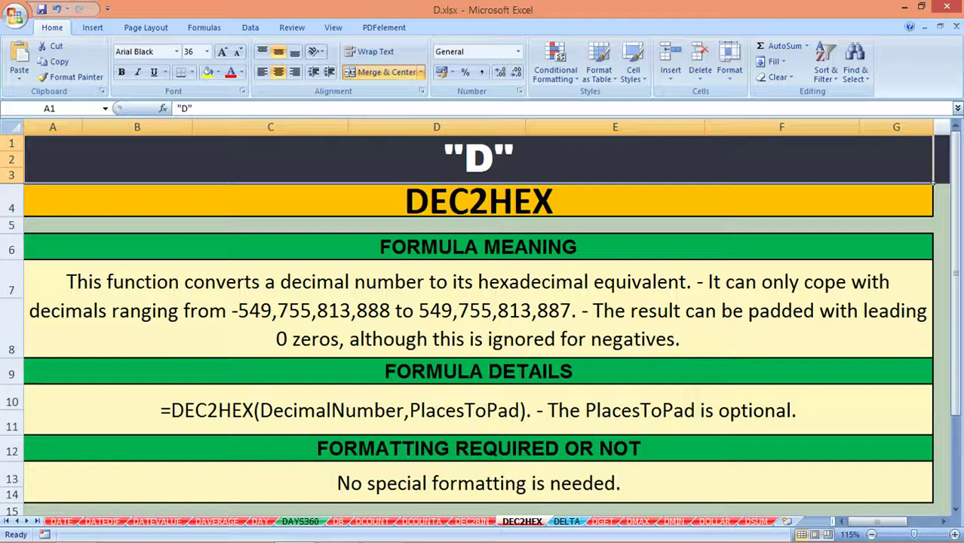
left_click(479, 201)
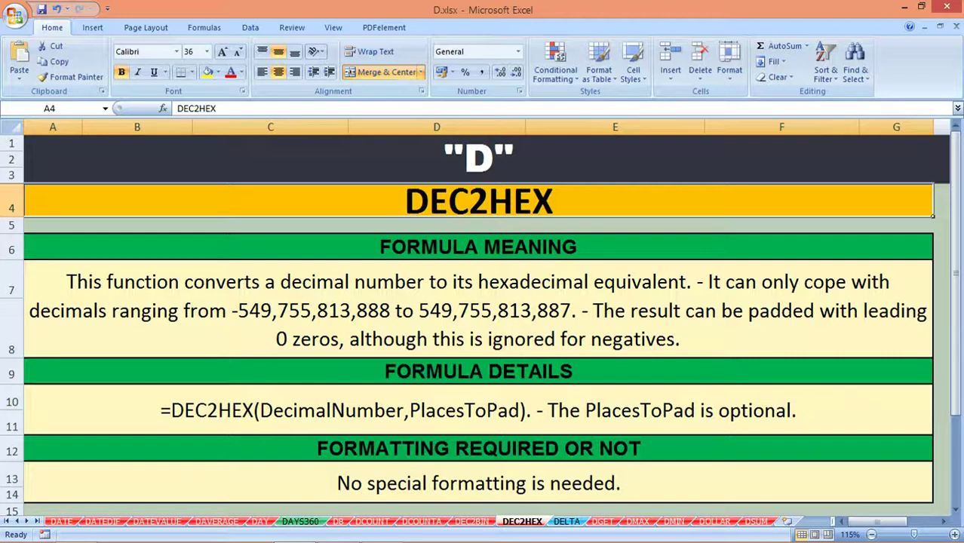
left_click(479, 310)
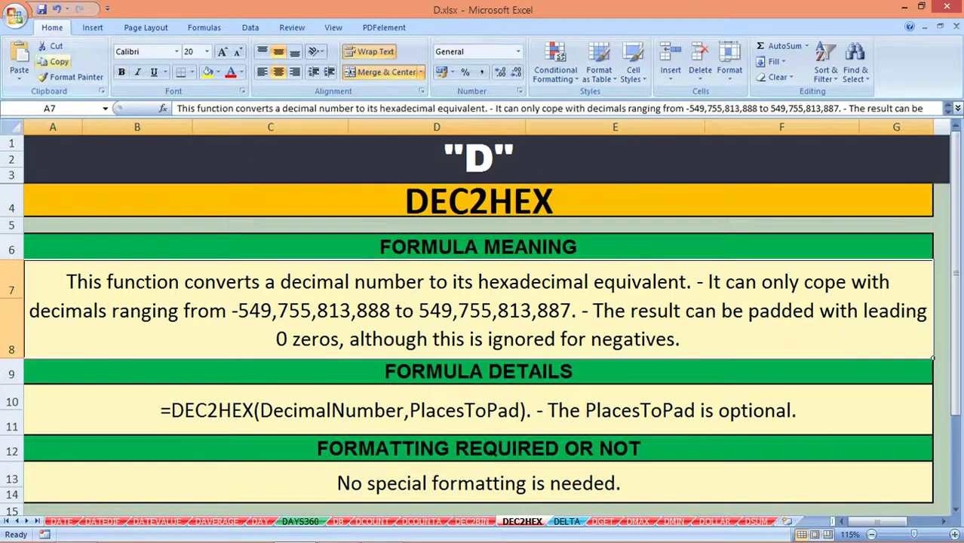
key("ctrl+b")
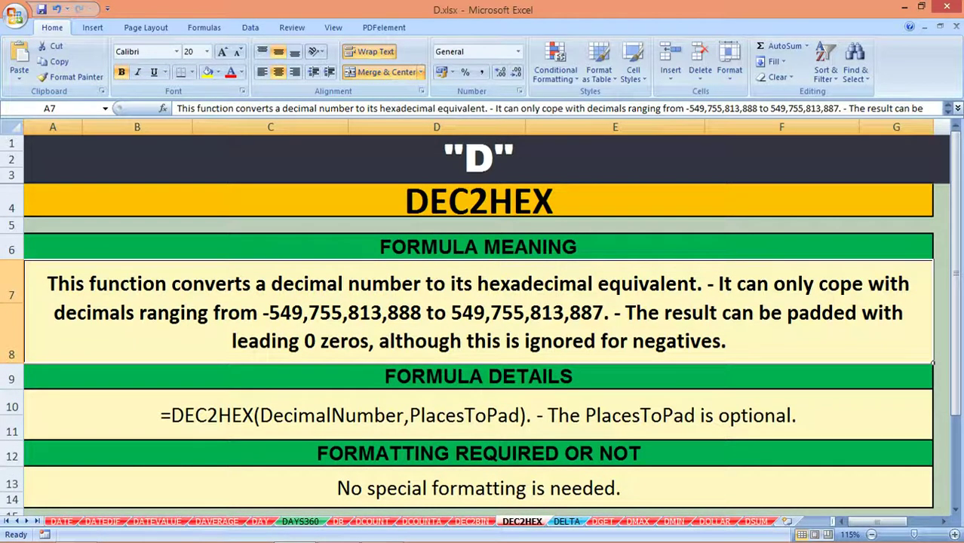
left_click(479, 414)
key("ctrl+b")
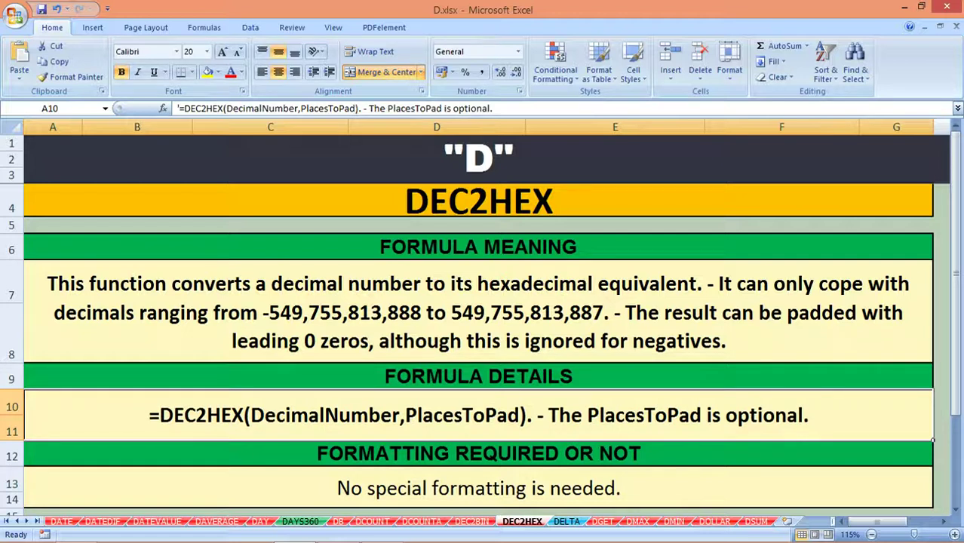
left_click(478, 488)
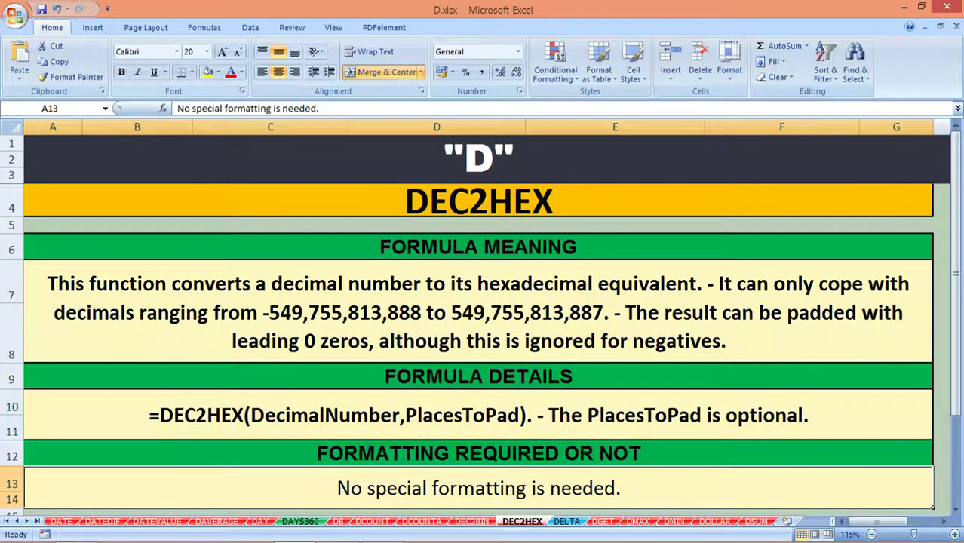
key("ctrl+b")
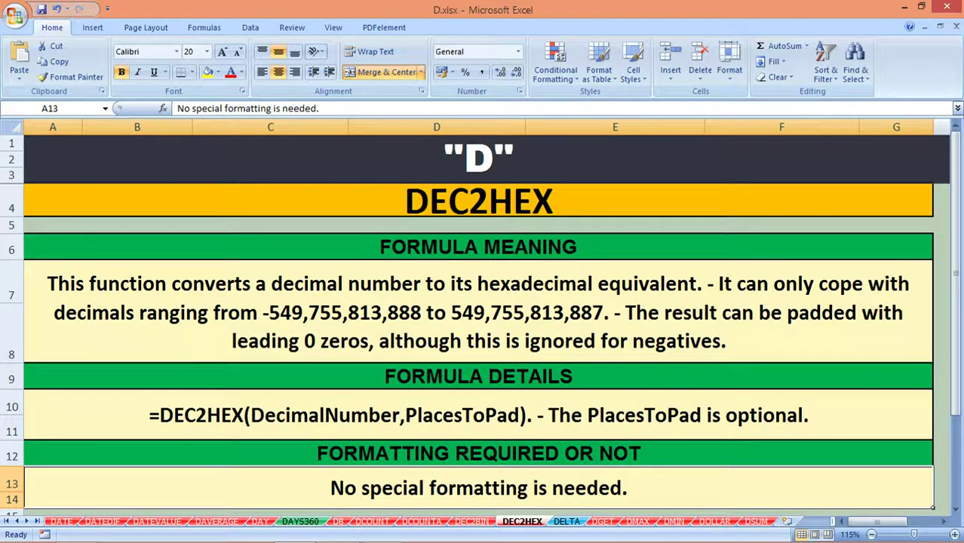
Delete the blank row 5 between the DEC2HEX title and the FORMULA MEANING heading
right_click(11, 225)
left_click(43, 307)
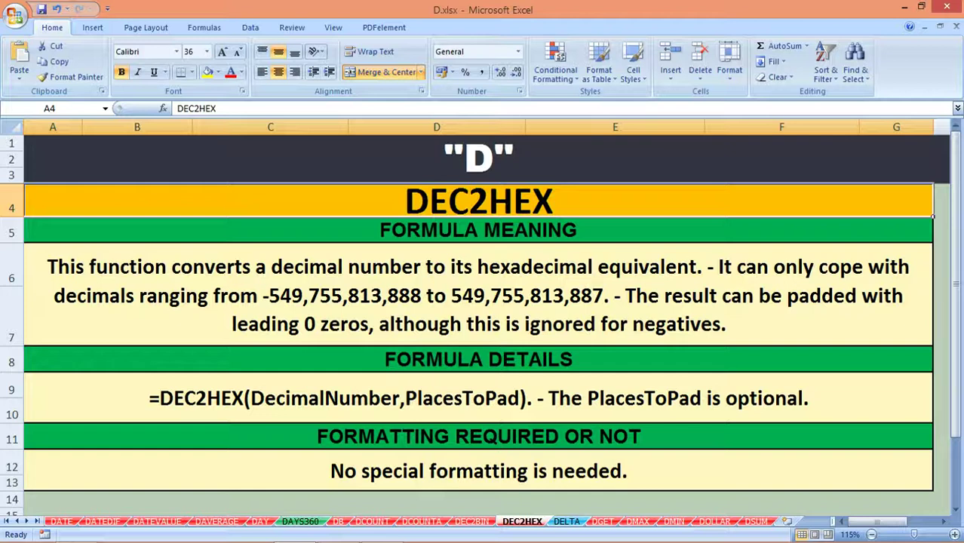
left_click(478, 159)
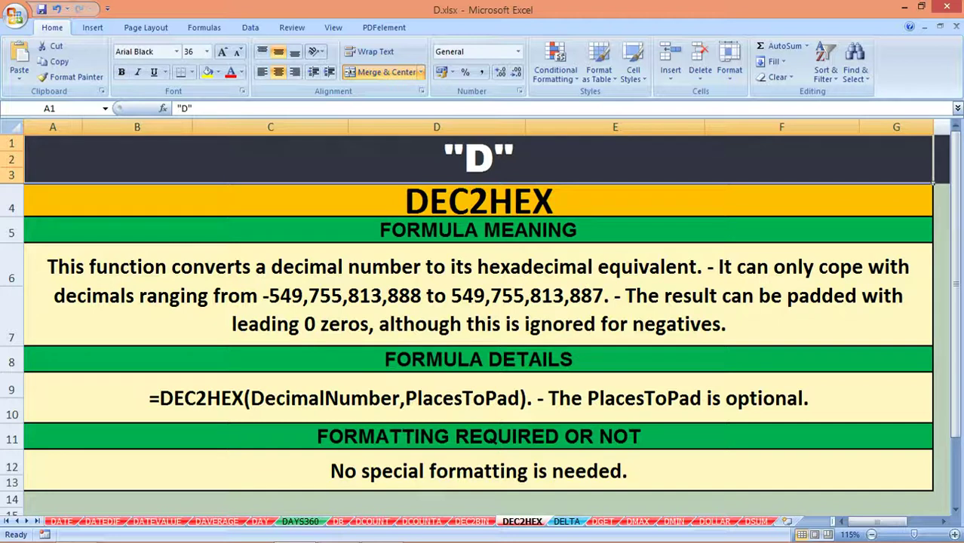
left_click(478, 200)
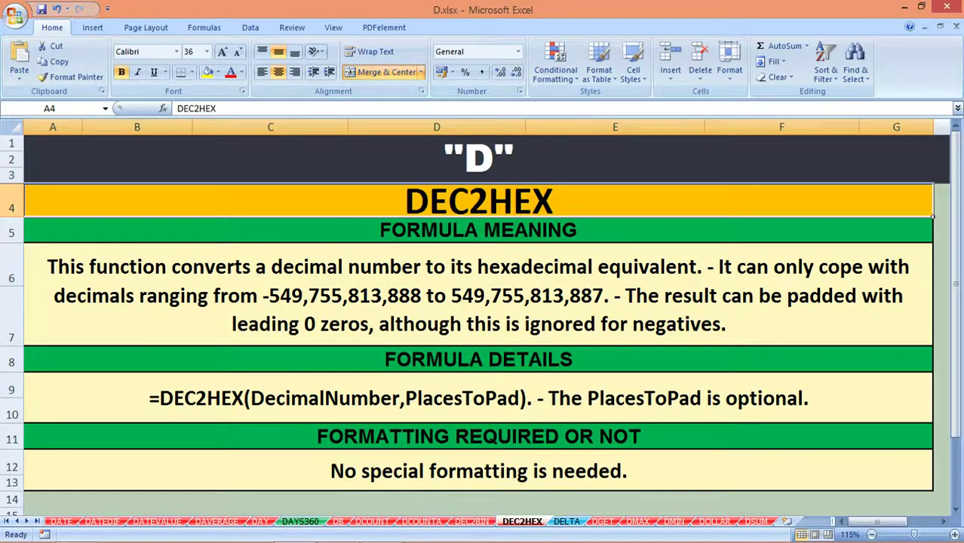
left_click(478, 230)
left_click(478, 359)
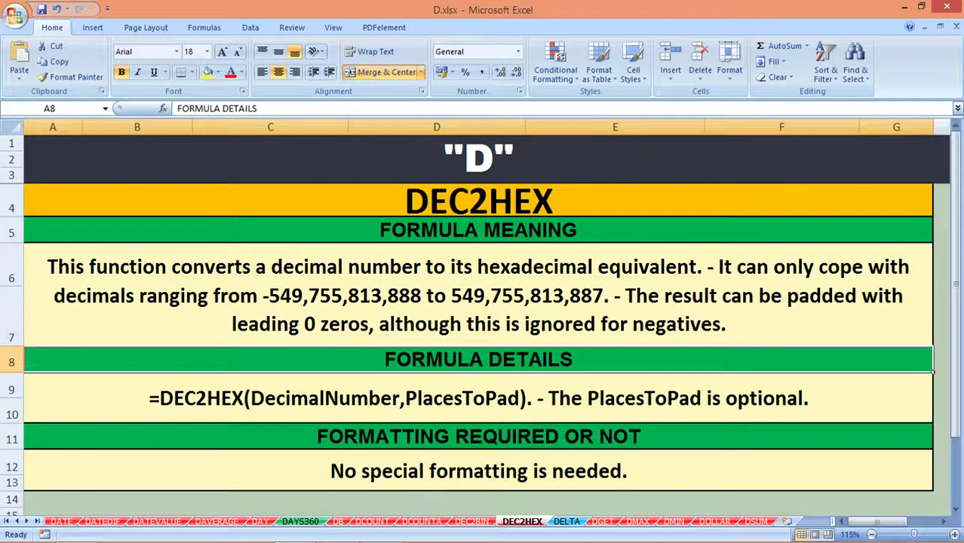
left_click(478, 436)
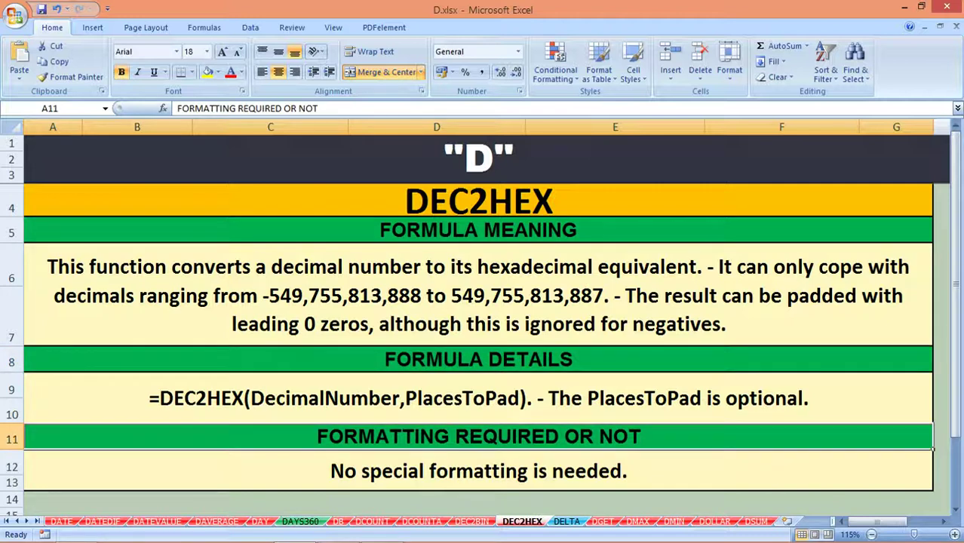
On the DELTA sheet, make the formula meaning bold at font size 16 and heighten its two rows until the whole text fits
key("ctrl+Page_Down")
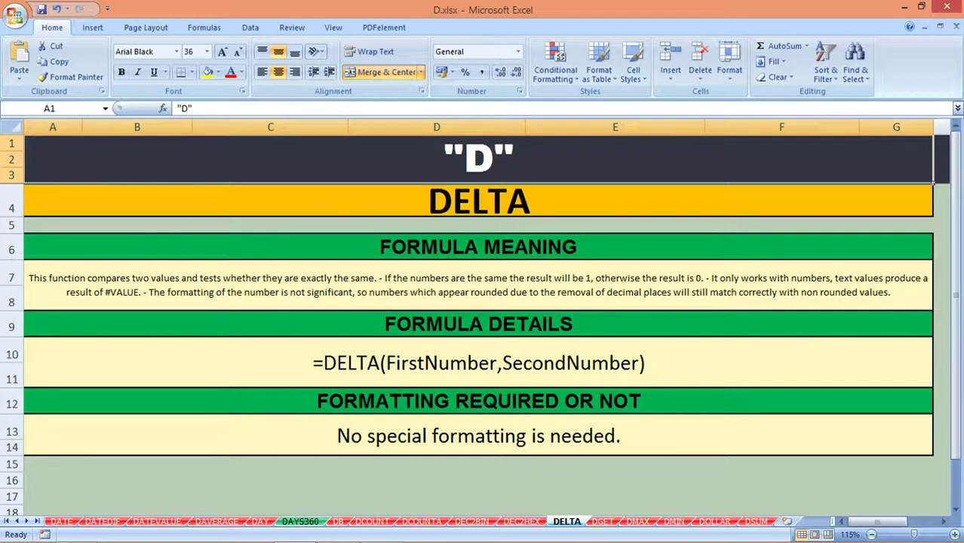
left_click_drag(12, 286, 12, 336)
left_click(76, 318)
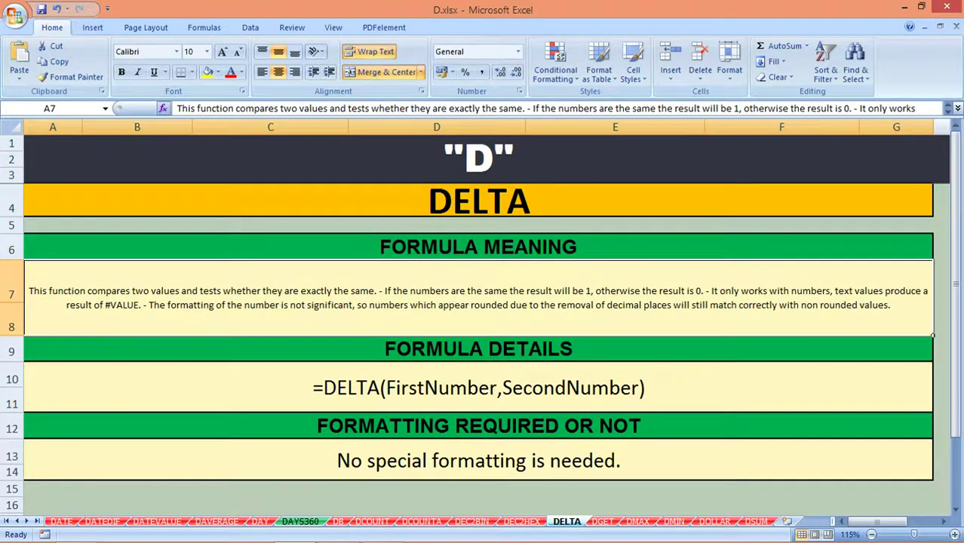
left_click(122, 72)
left_click(206, 51)
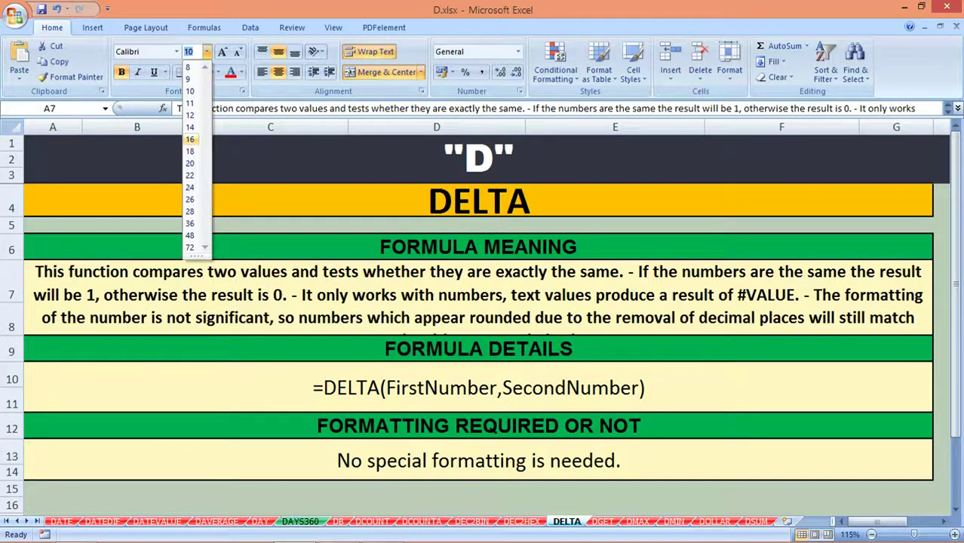
left_click(190, 139)
left_click_drag(11, 336, 12, 355)
left_click_drag(11, 303, 12, 311)
Delete the blank row 5 below the DELTA title and make the formula syntax and the formatting note bold
right_click(11, 226)
key("d")
left_click(479, 398)
key("ctrl+b")
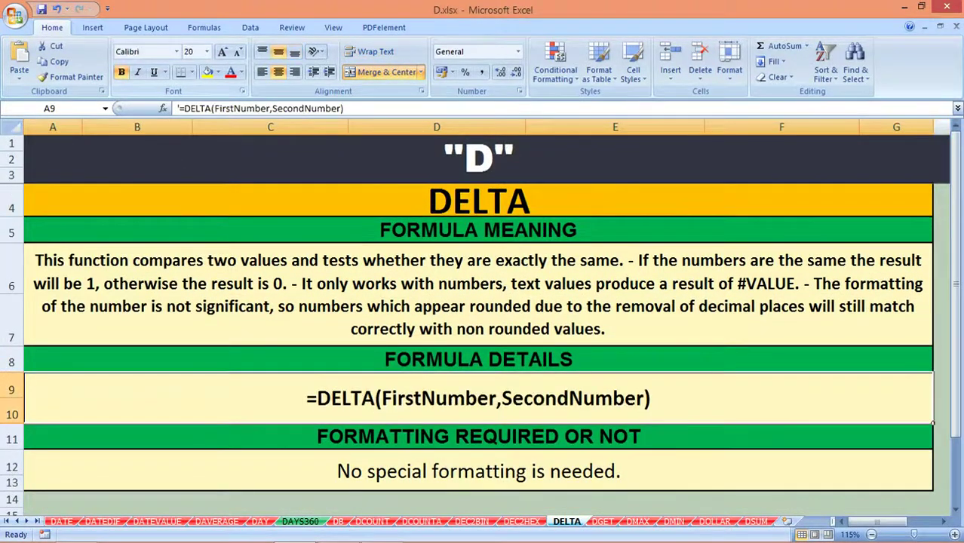
left_click(478, 471)
key("ctrl+b")
Review the DELTA sheet's sections and go back through the DEC2HEX, DEC2BIN, DCOUNTA, DCOUNT and DB sheets to compare their titles and layout
left_click(478, 160)
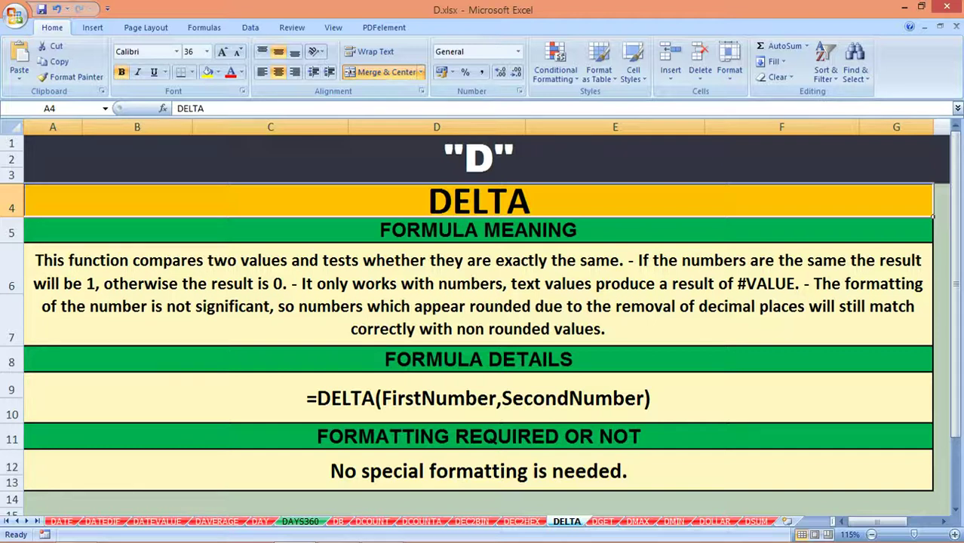
left_click(478, 295)
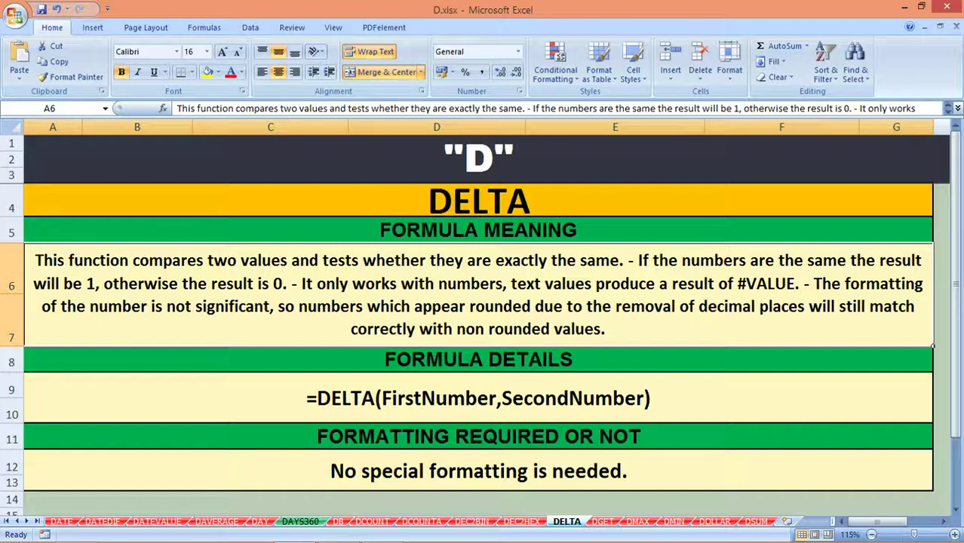
left_click(478, 397)
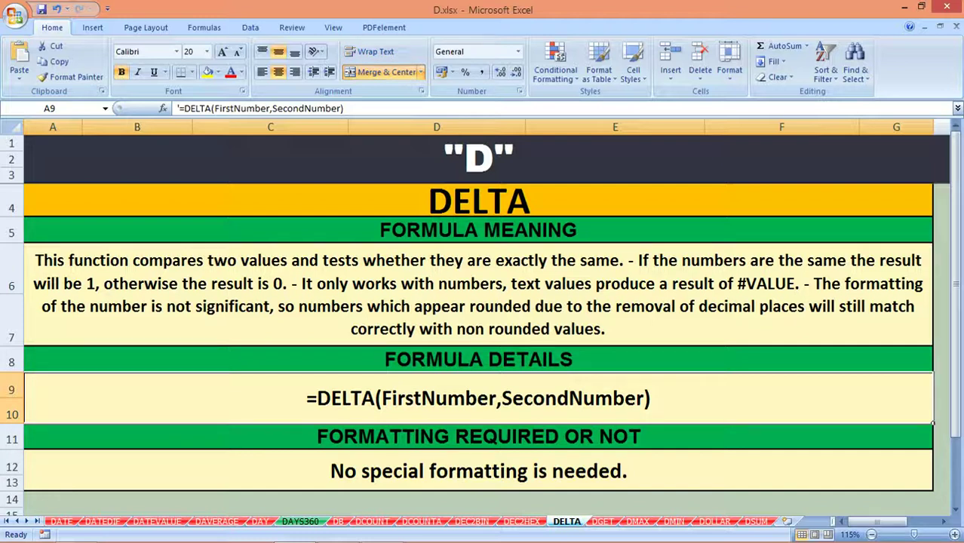
left_click(478, 471)
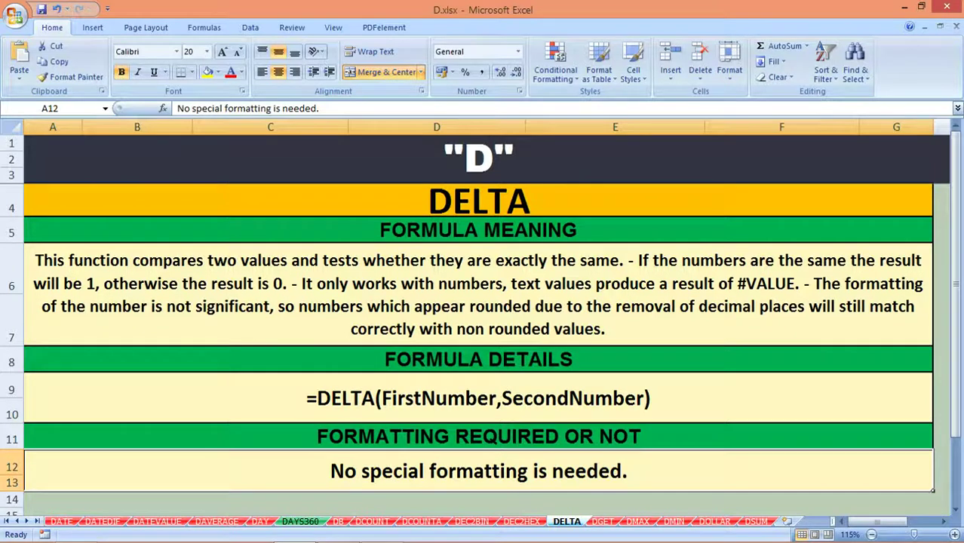
left_click(478, 158)
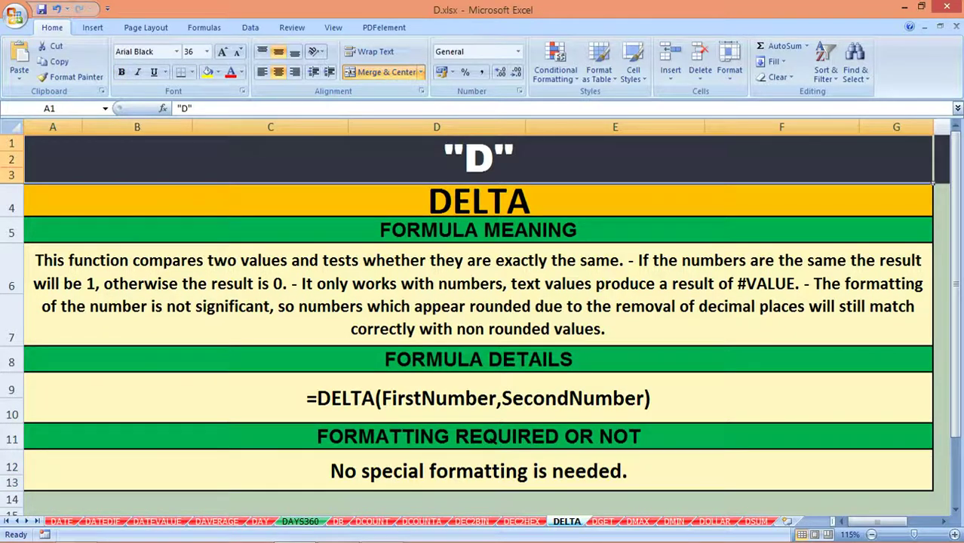
key("ctrl+Page_Up")
left_click(478, 159)
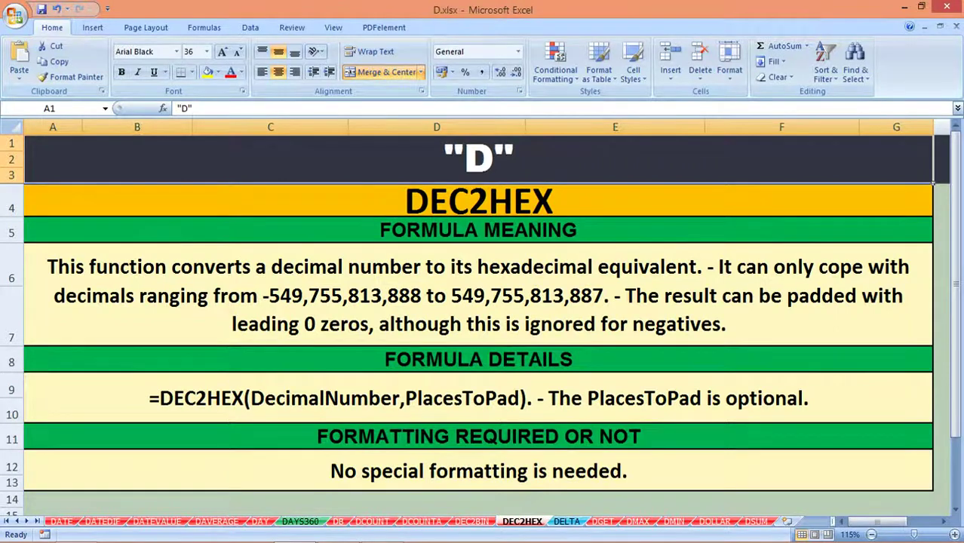
key("ctrl+Page_Up")
key("ctrl+Home")
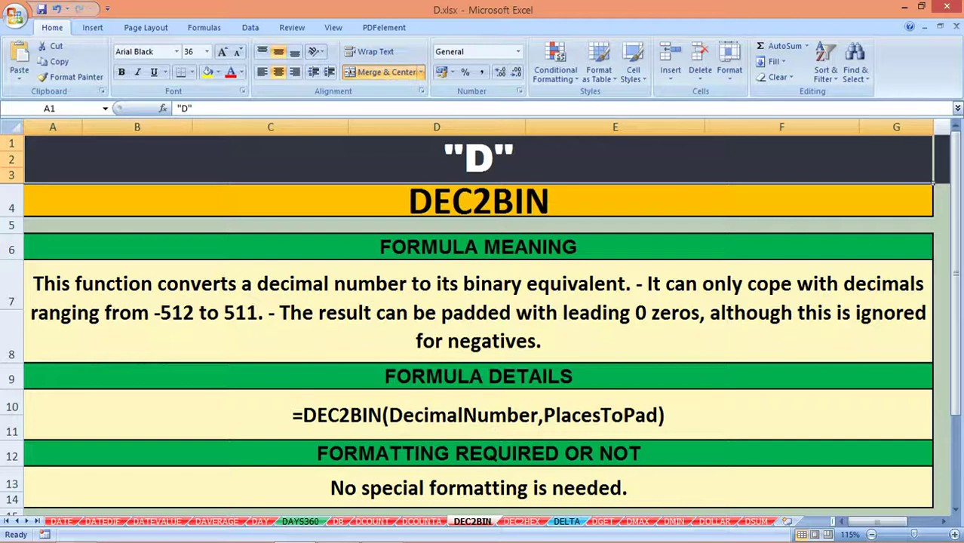
left_click(478, 201)
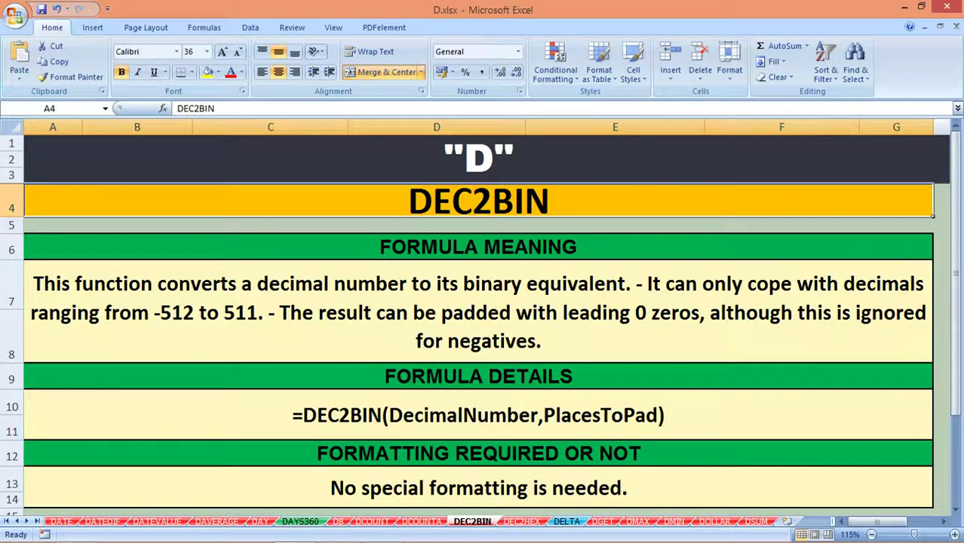
left_click(478, 159)
key("ctrl+Page_Up")
left_click(478, 159)
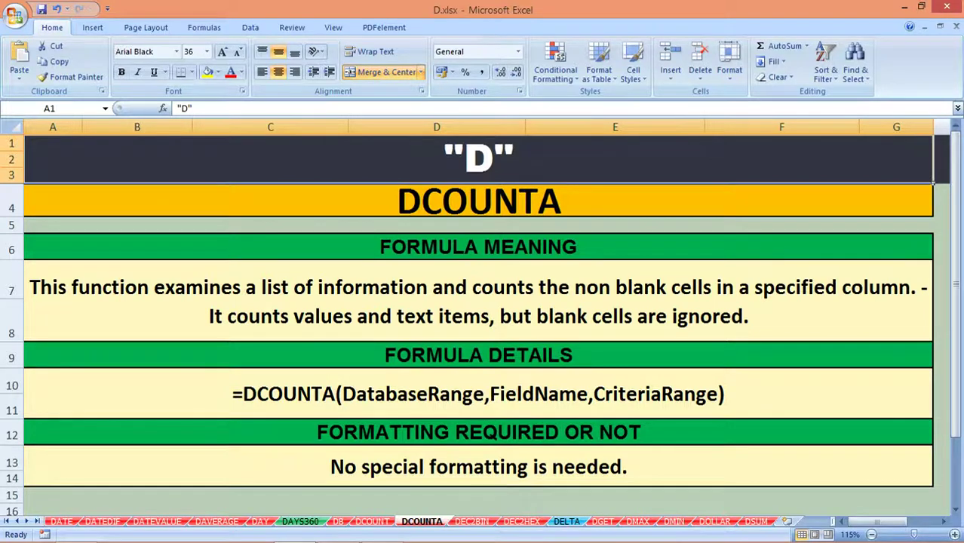
left_click(478, 201)
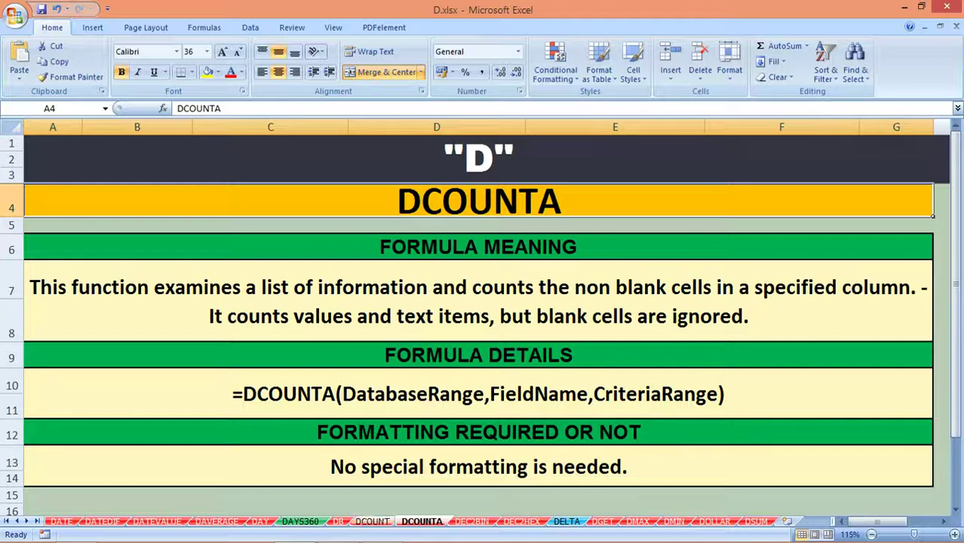
left_click(373, 521)
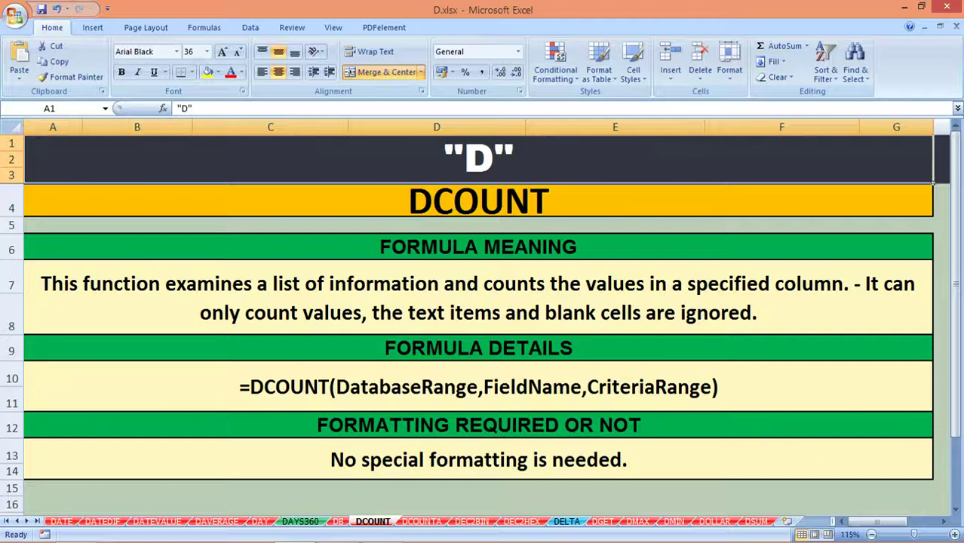
left_click(478, 201)
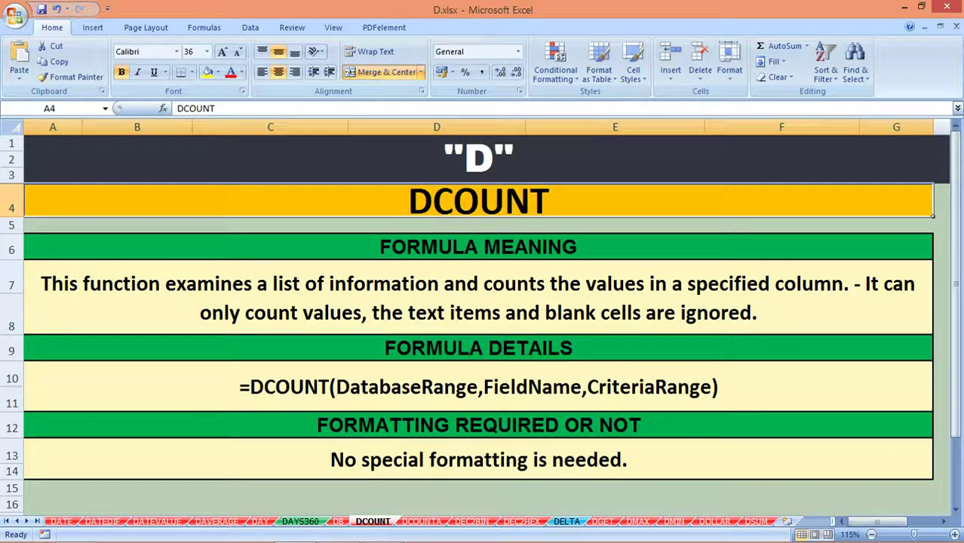
key("ctrl+Page_Up")
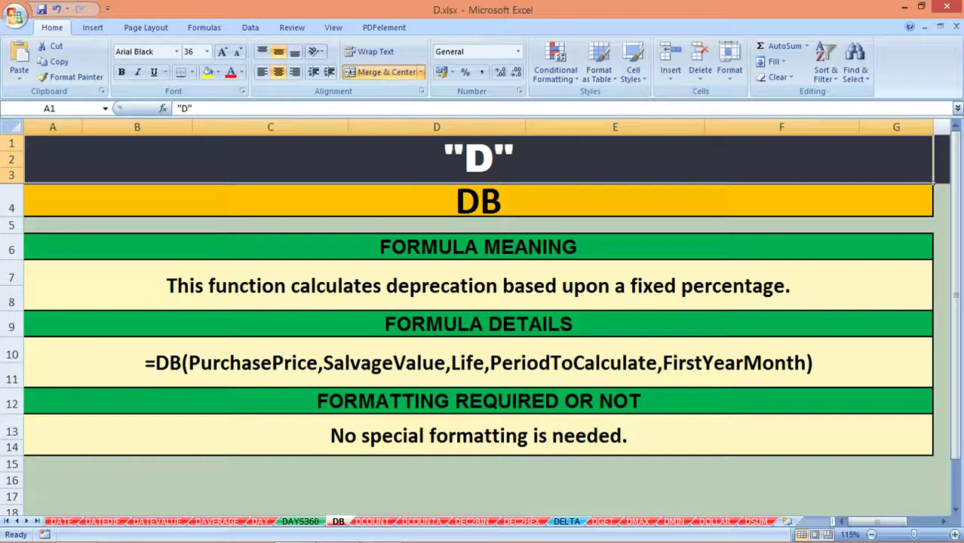
left_click(478, 201)
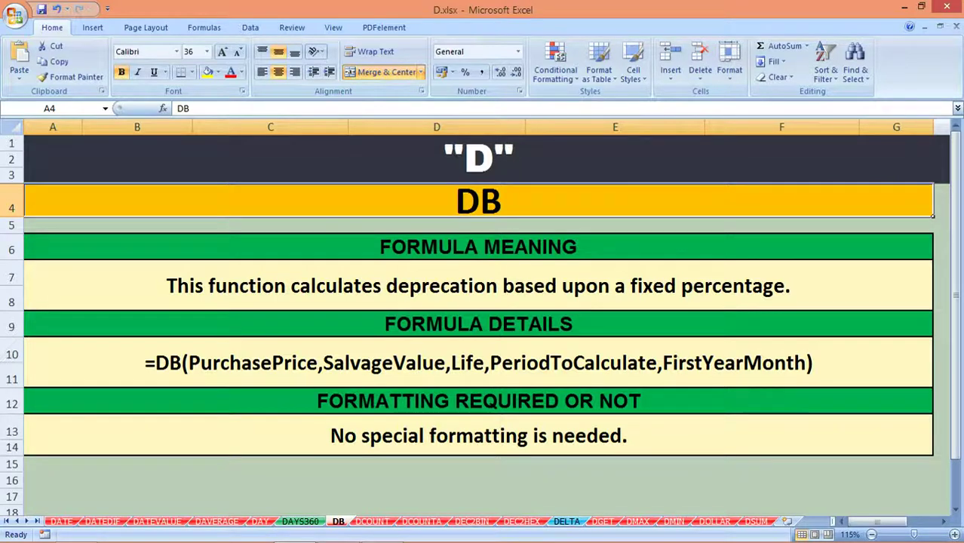
left_click(478, 246)
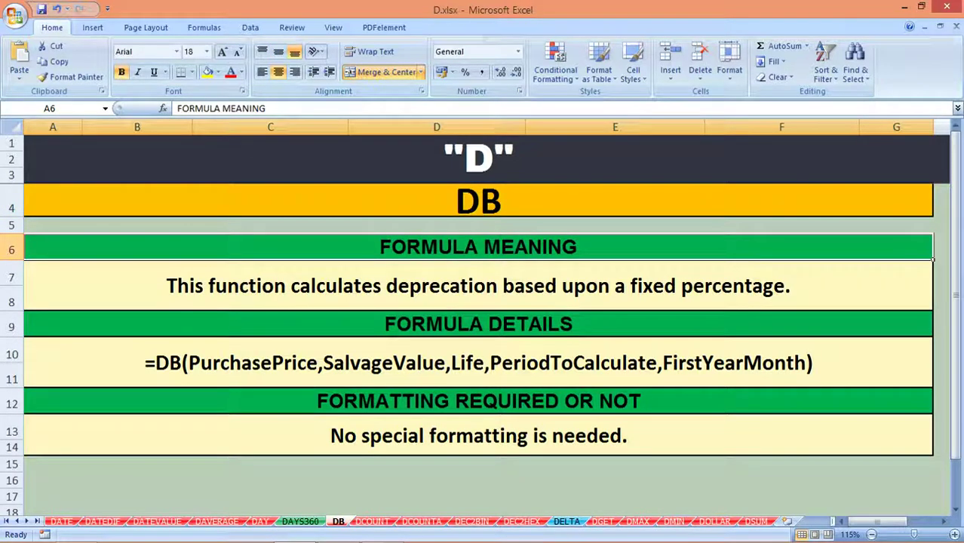